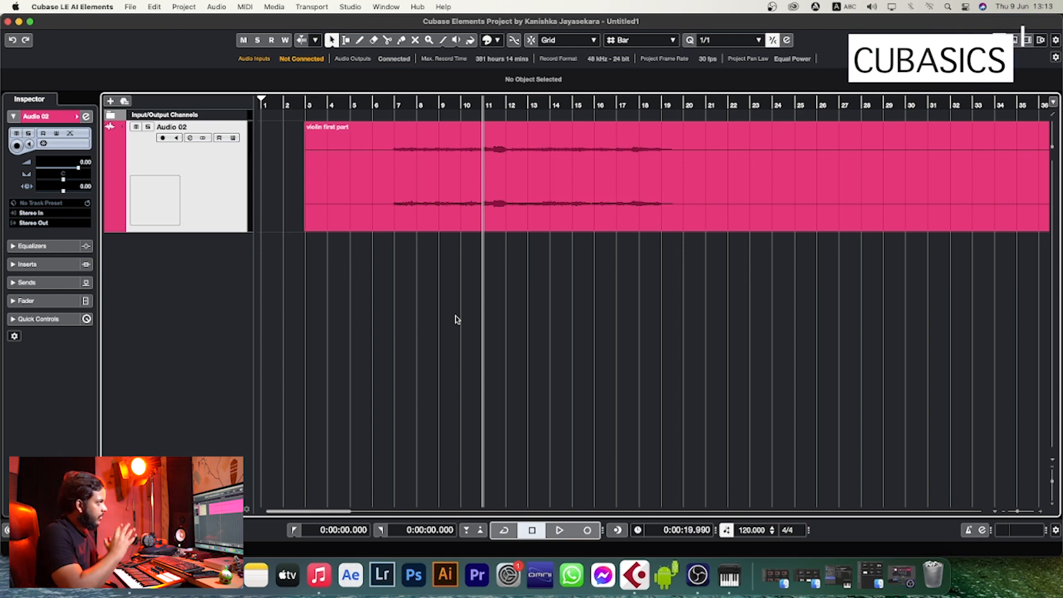
Mark a cycle range from about bar 7 to bar 20 around the violin recording and turn cycle playback on
left_click(418, 130)
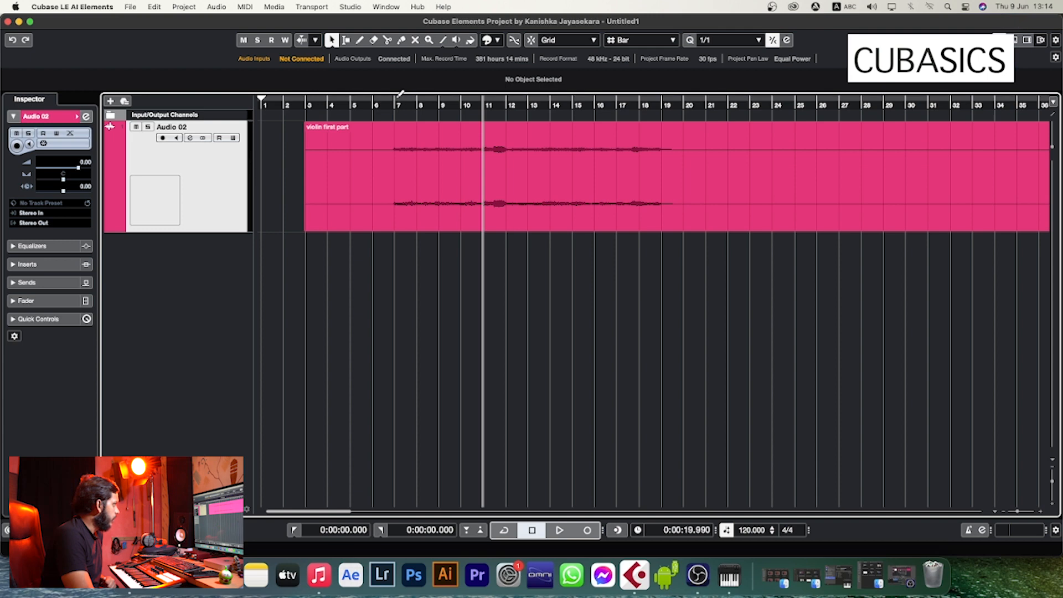
left_click_drag(397, 97, 686, 101)
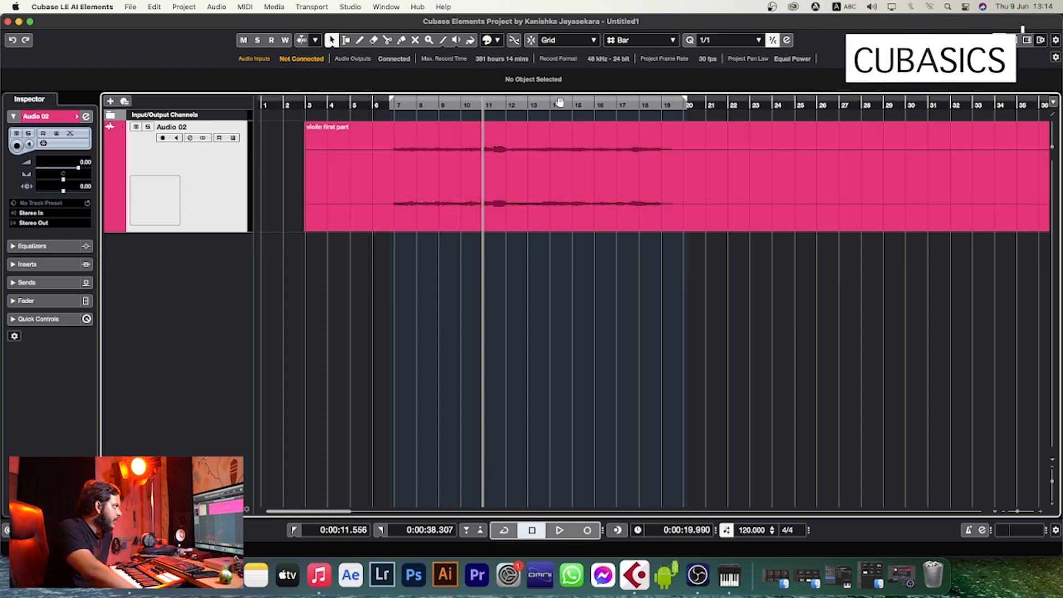
left_click(560, 101)
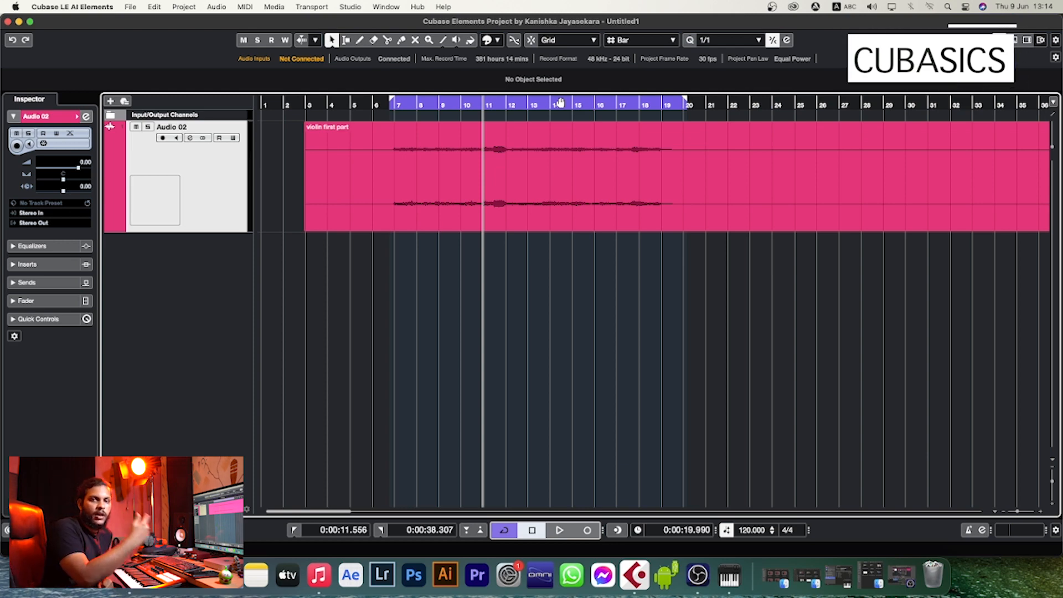
left_click(560, 101)
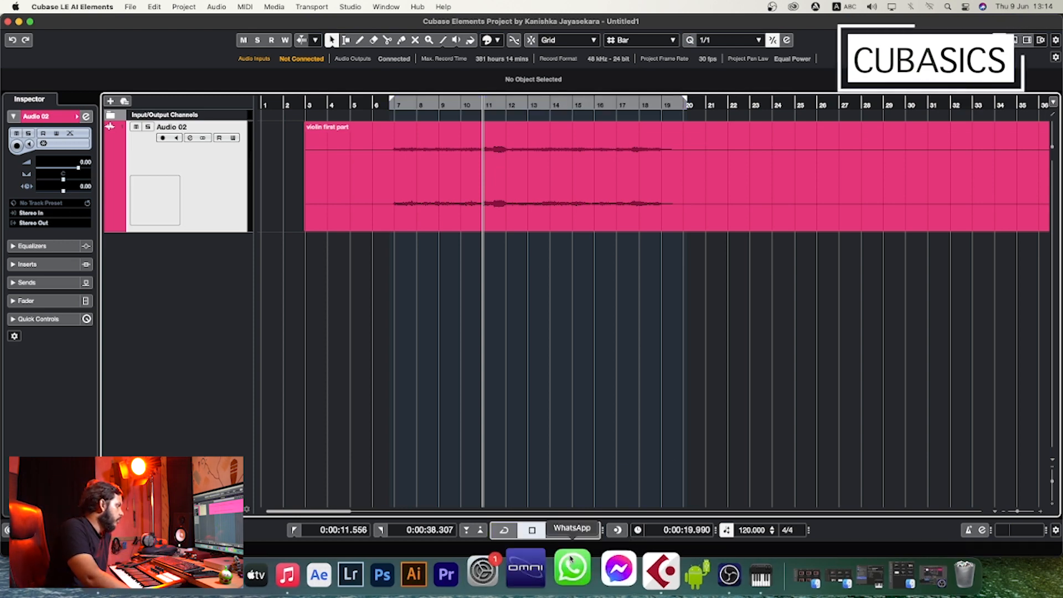
left_click(503, 532)
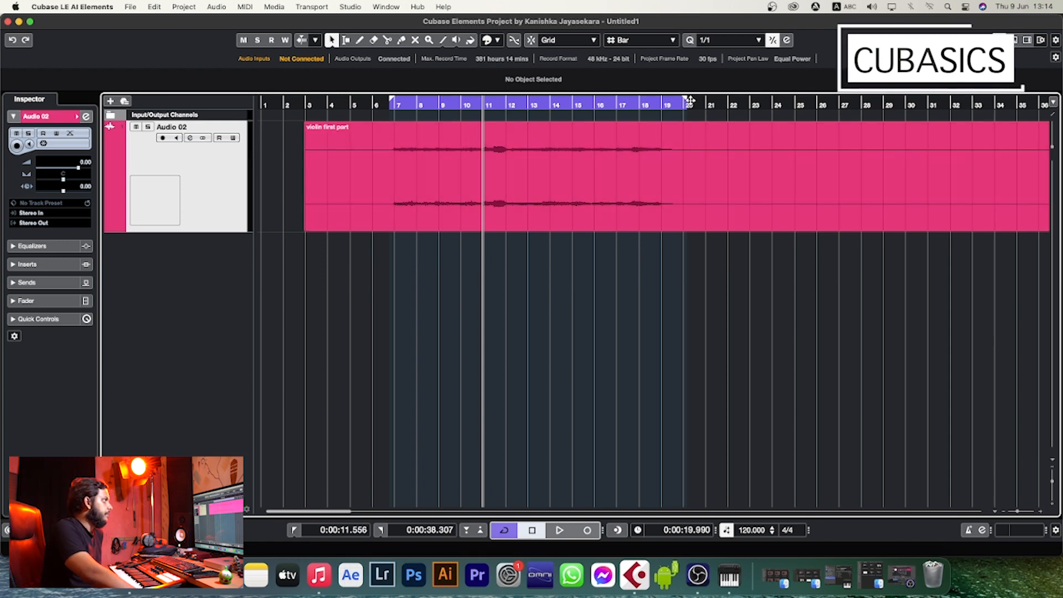
Trim the cycle range to the audible violin waveform, from about 0:00:11.756 to 0:00:36.948
scroll(660, 183, "up", 3)
scroll(660, 185, "left", 5)
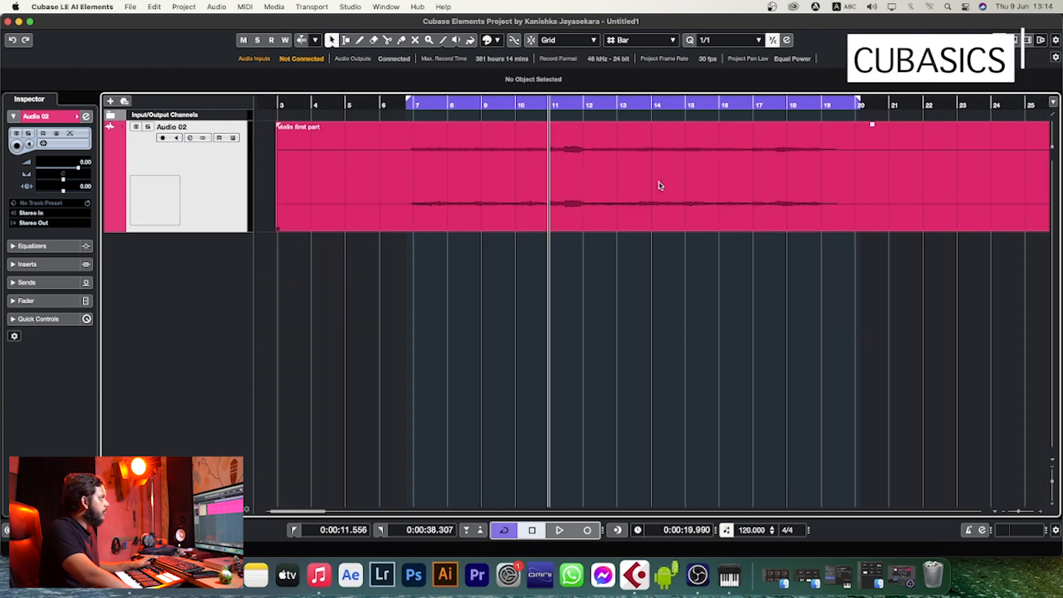
scroll(659, 185, "up", 1)
scroll(659, 186, "up", 3)
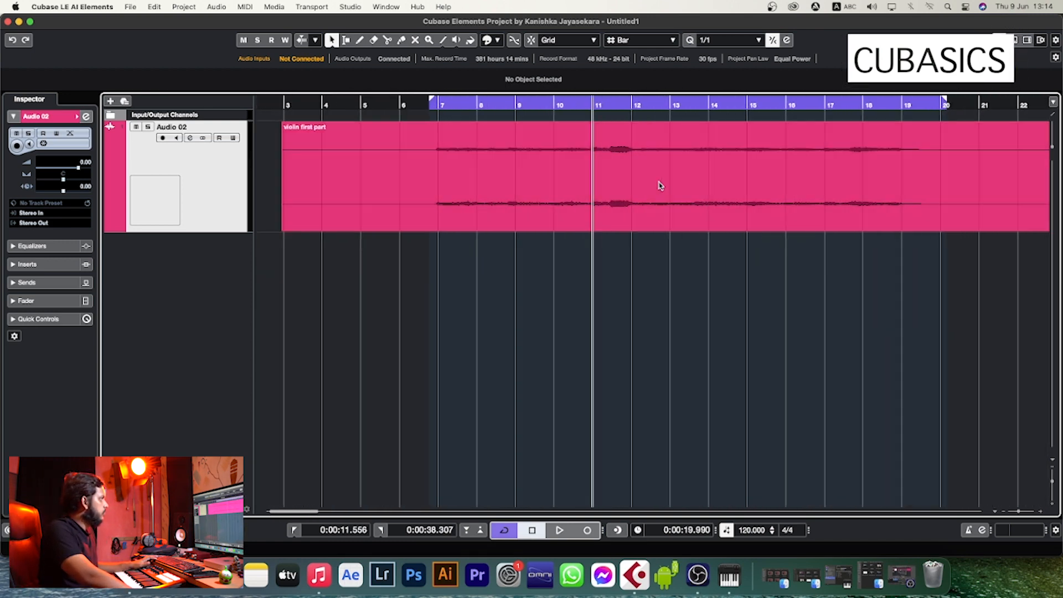
scroll(660, 186, "right", 2)
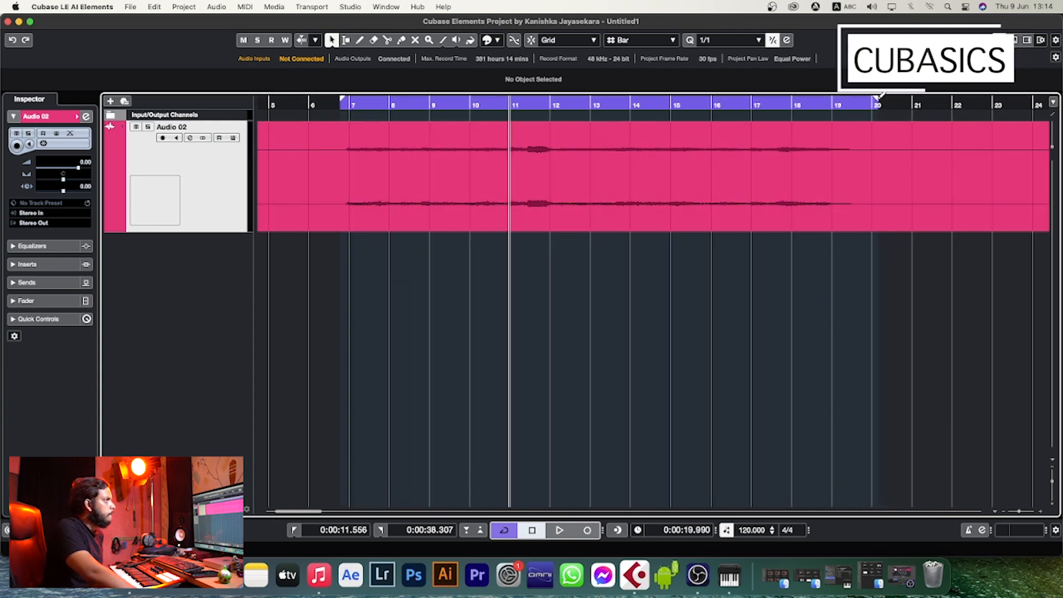
left_click_drag(878, 99, 415, 108)
left_click_drag(350, 117, 346, 108)
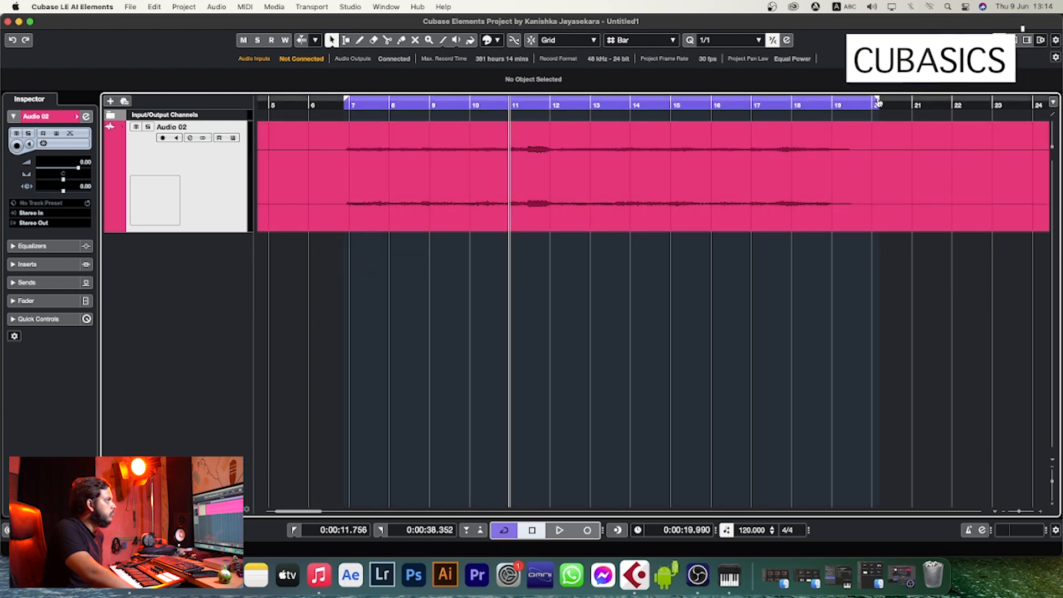
left_click_drag(877, 99, 850, 100)
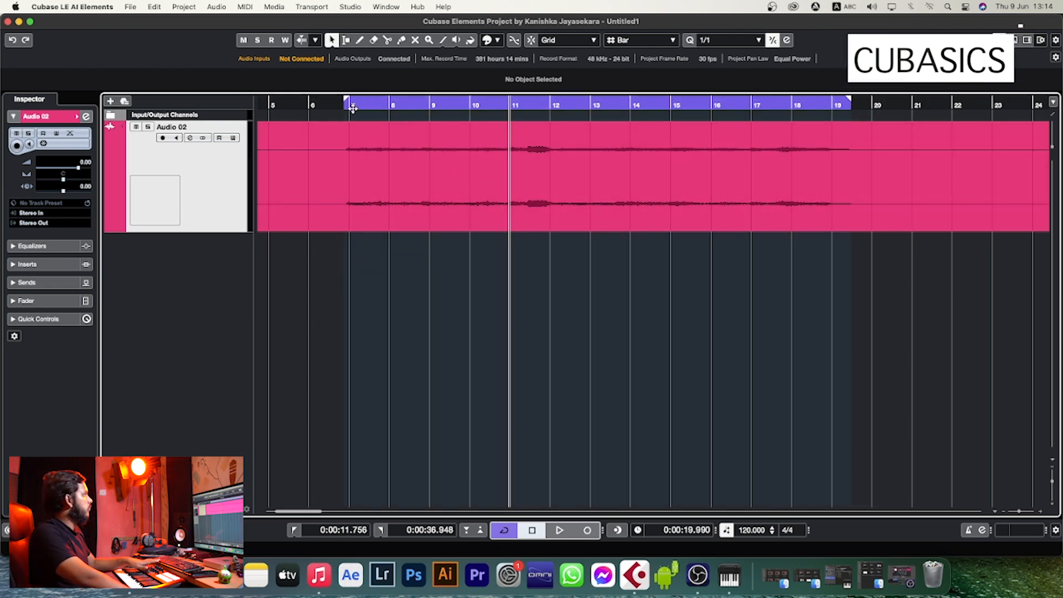
Play the cycled violin passage from its start to hear the recording, and stop playback
key("KP_1")
key("space")
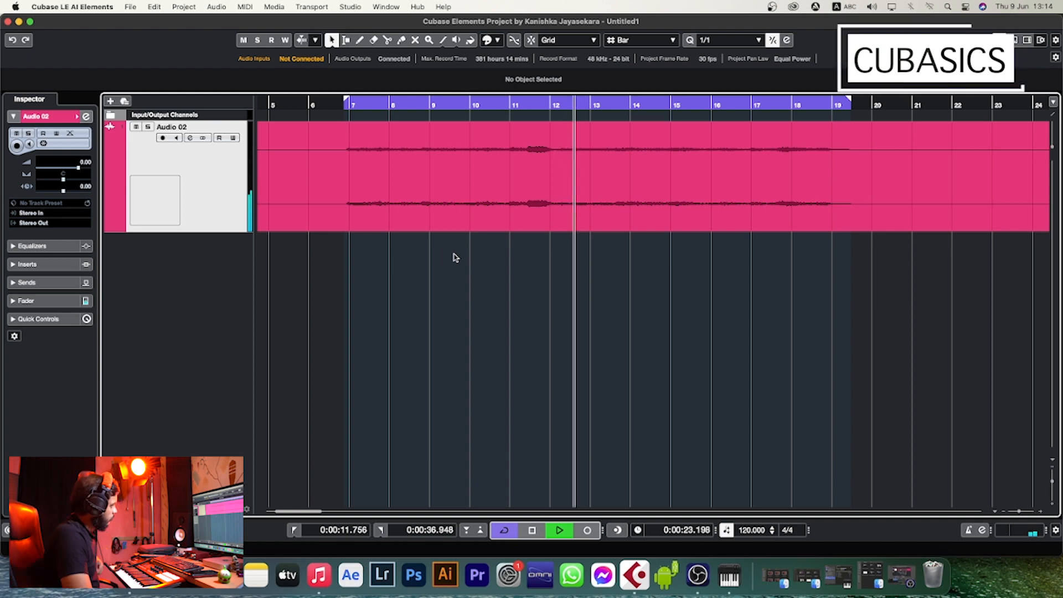
key("space")
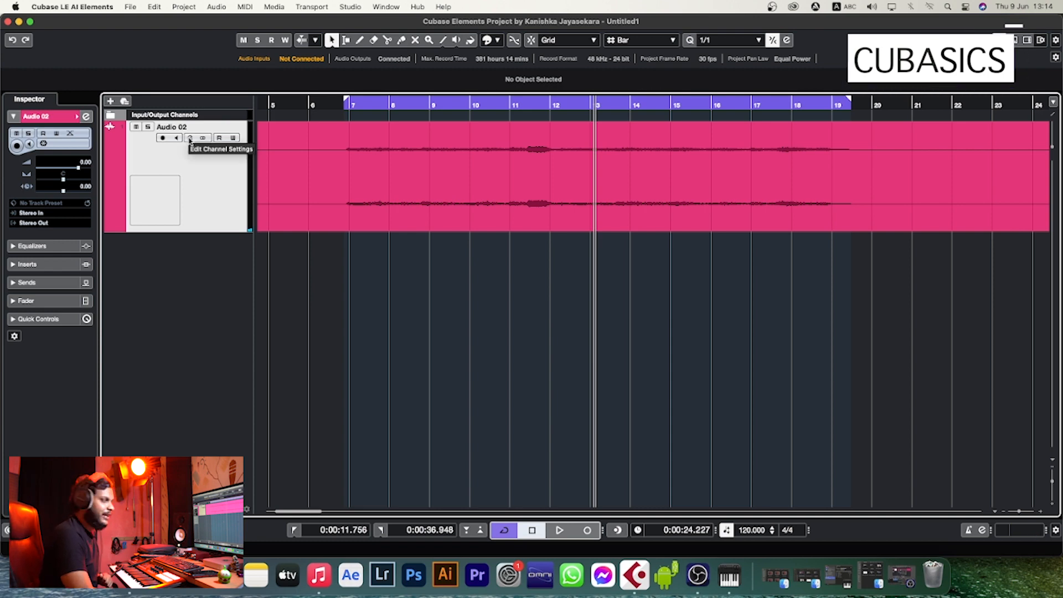
Insert VU Meter Stereo in the first insert slot of Audio 02, close the channel settings and place the meter below the clip
left_click(189, 138)
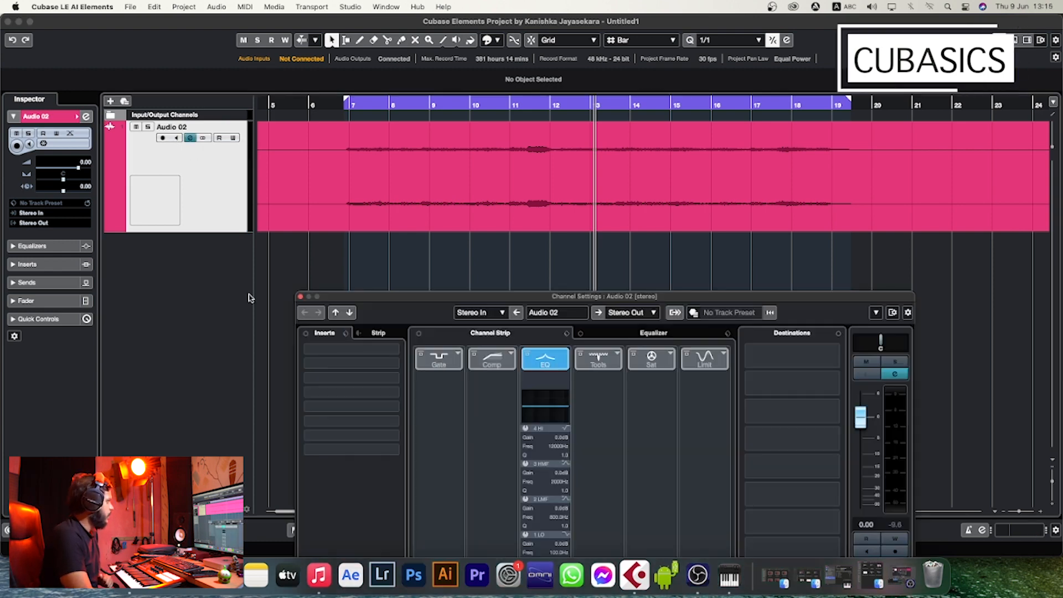
left_click_drag(413, 301, 438, 158)
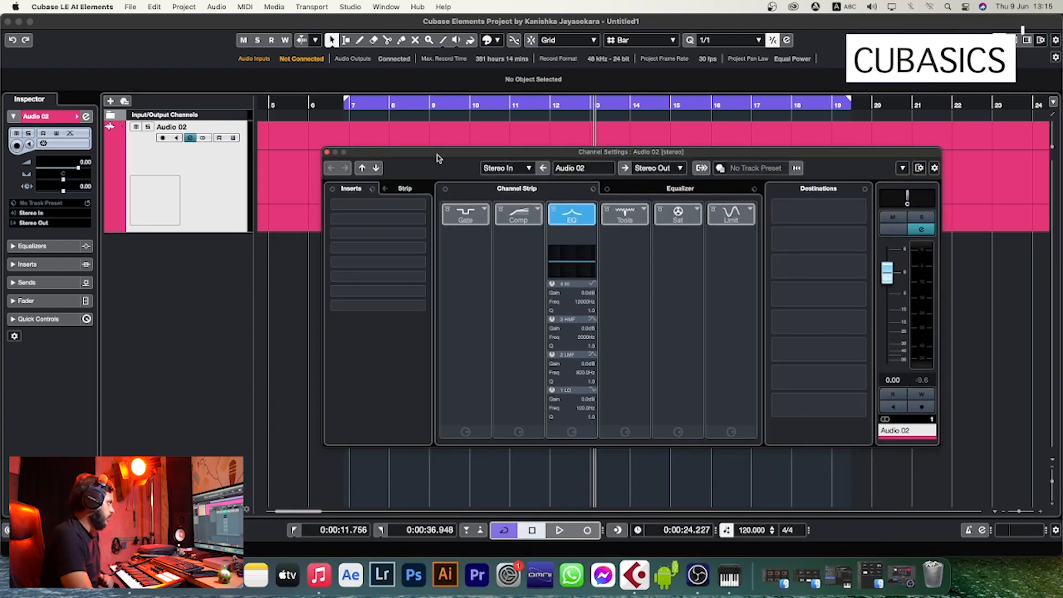
left_click(377, 212)
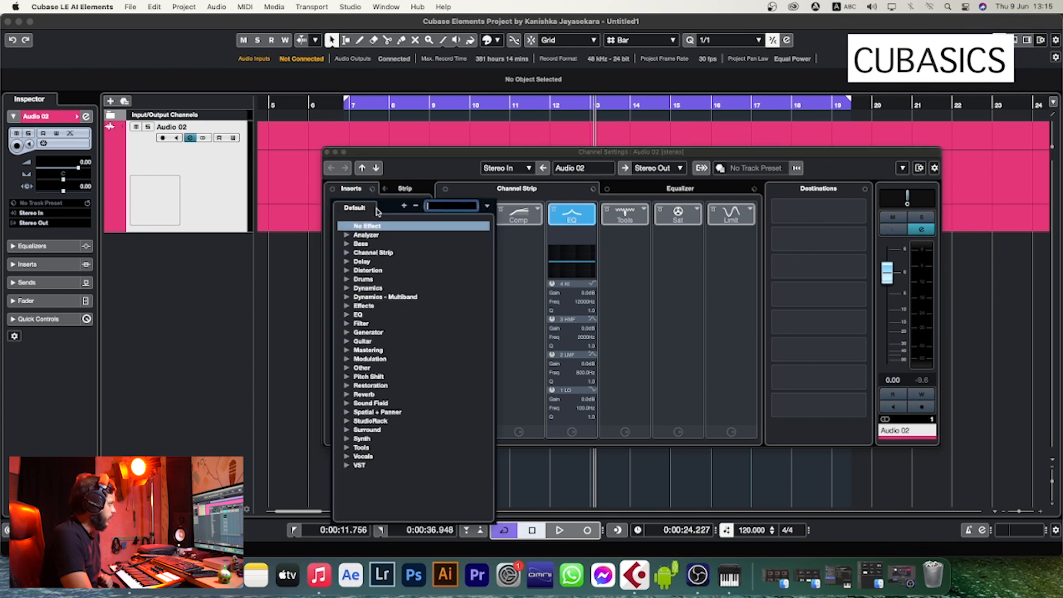
type("vu")
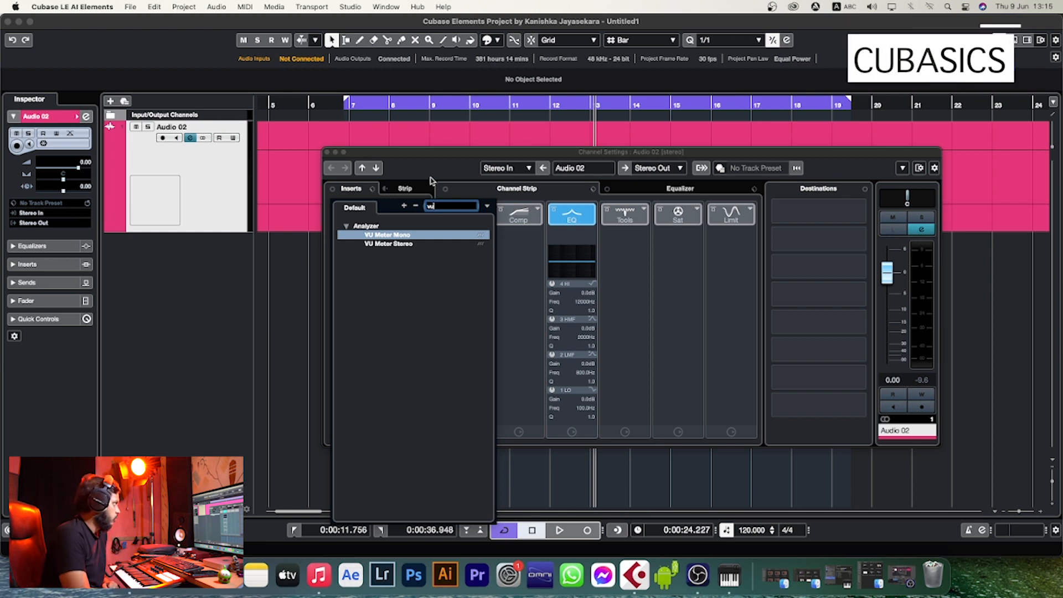
left_click_drag(455, 159, 436, 314)
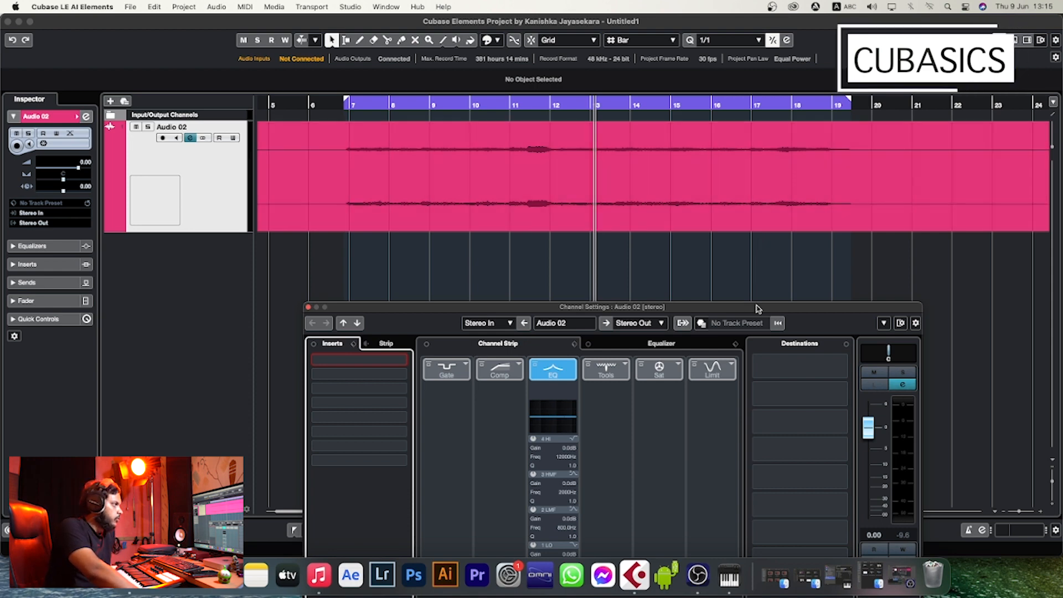
left_click_drag(757, 306, 800, 212)
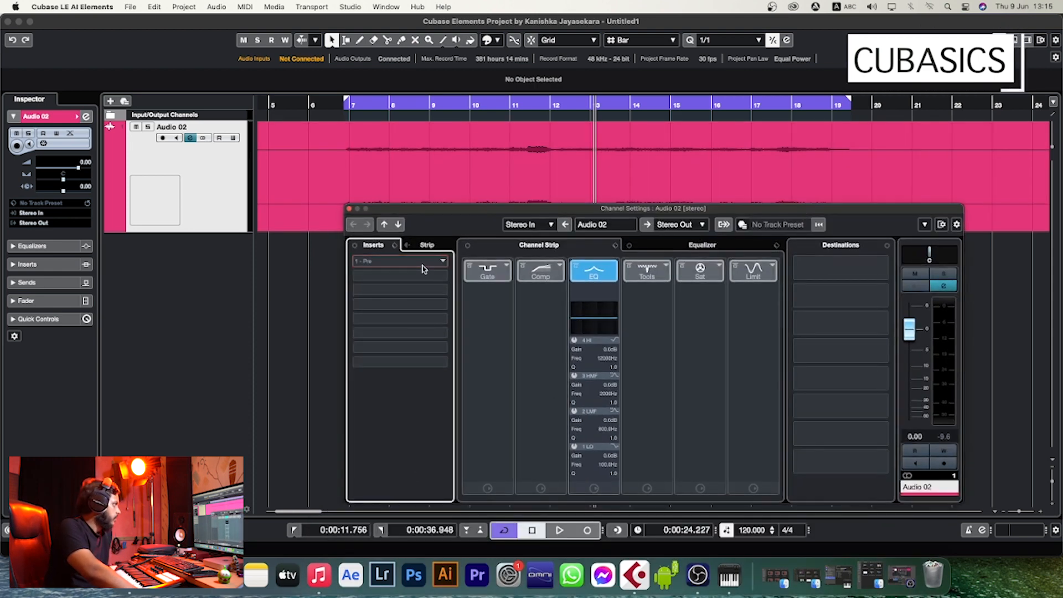
left_click(426, 264)
type("vu")
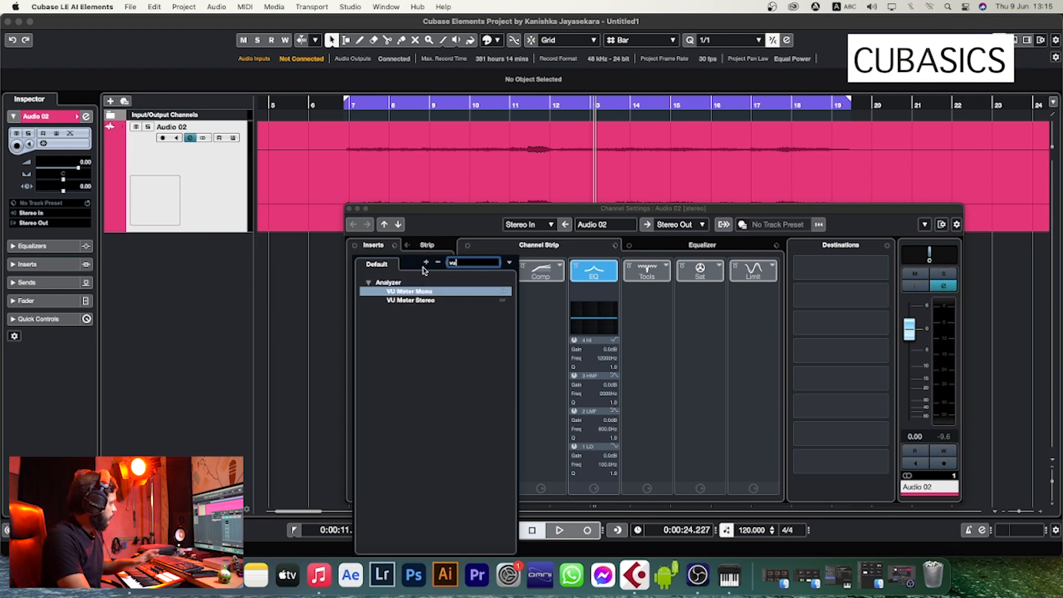
left_click(427, 302)
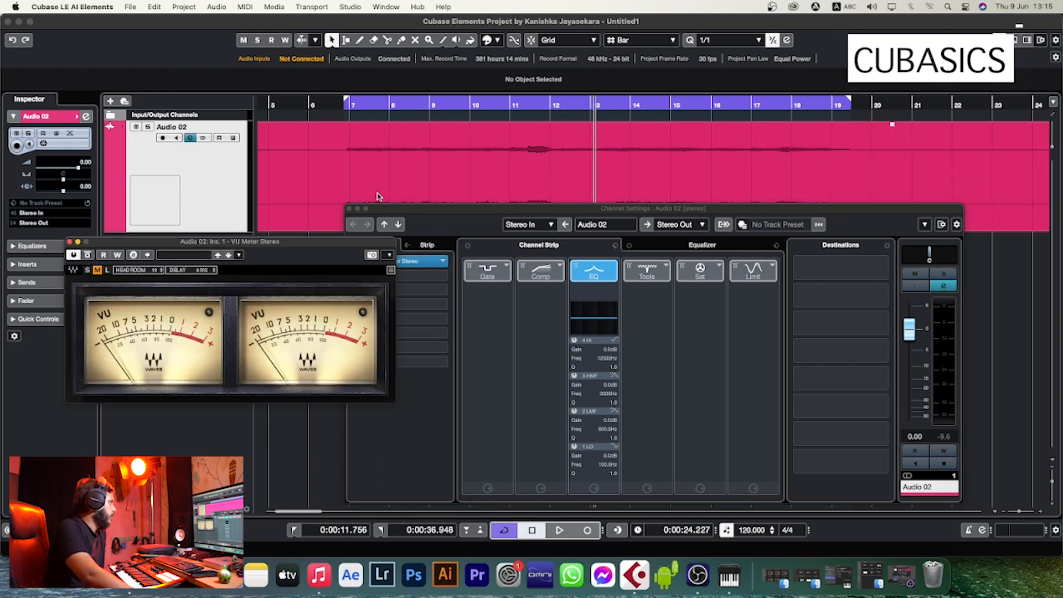
left_click(349, 208)
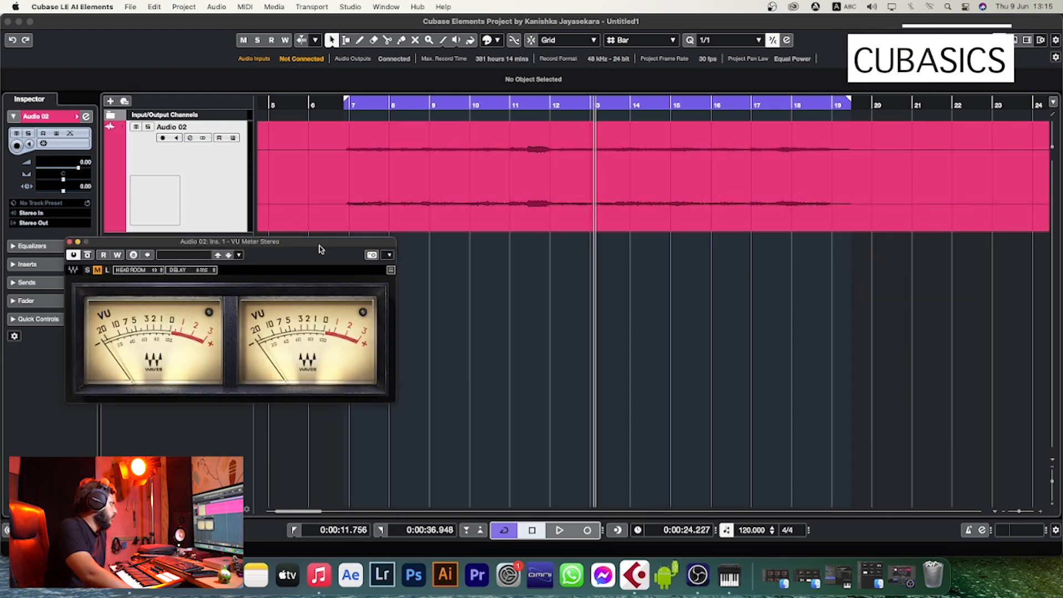
left_click_drag(321, 248, 640, 262)
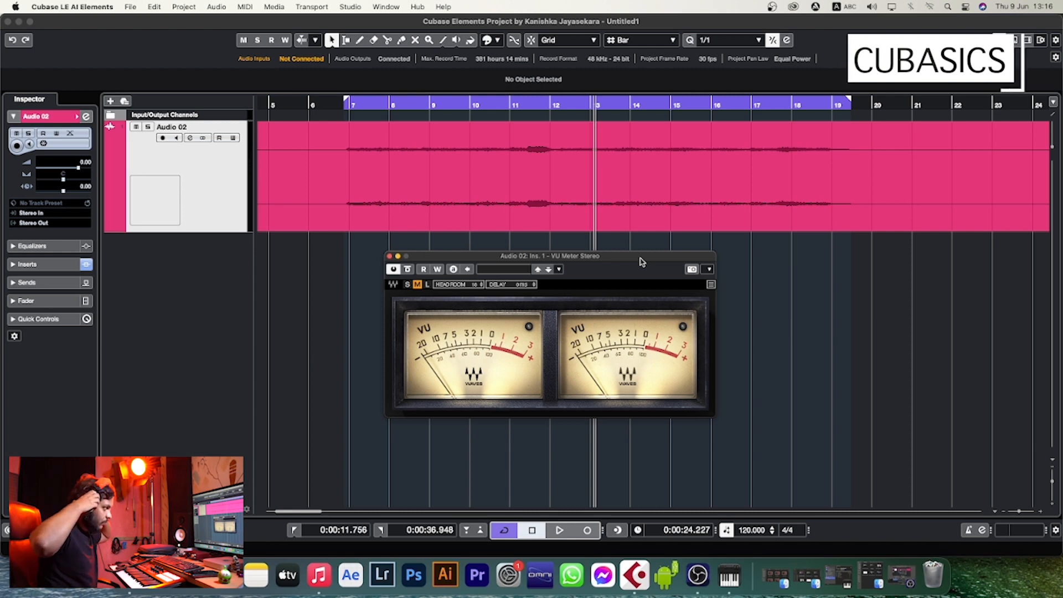
Play the cycled violin passage in several stretches and check its level on the VU meter
left_click(371, 107)
key("space")
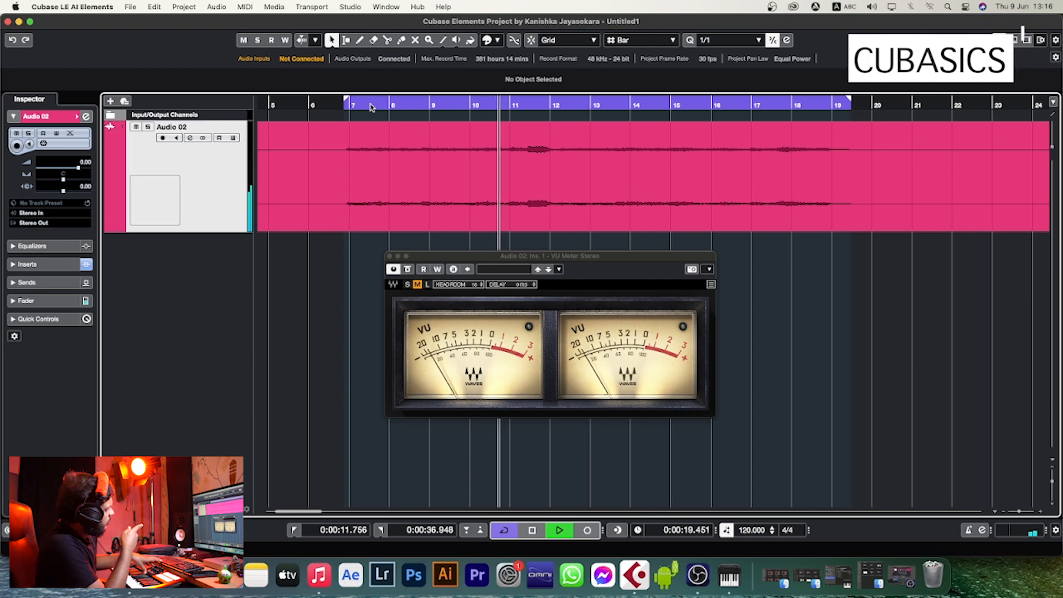
key("space")
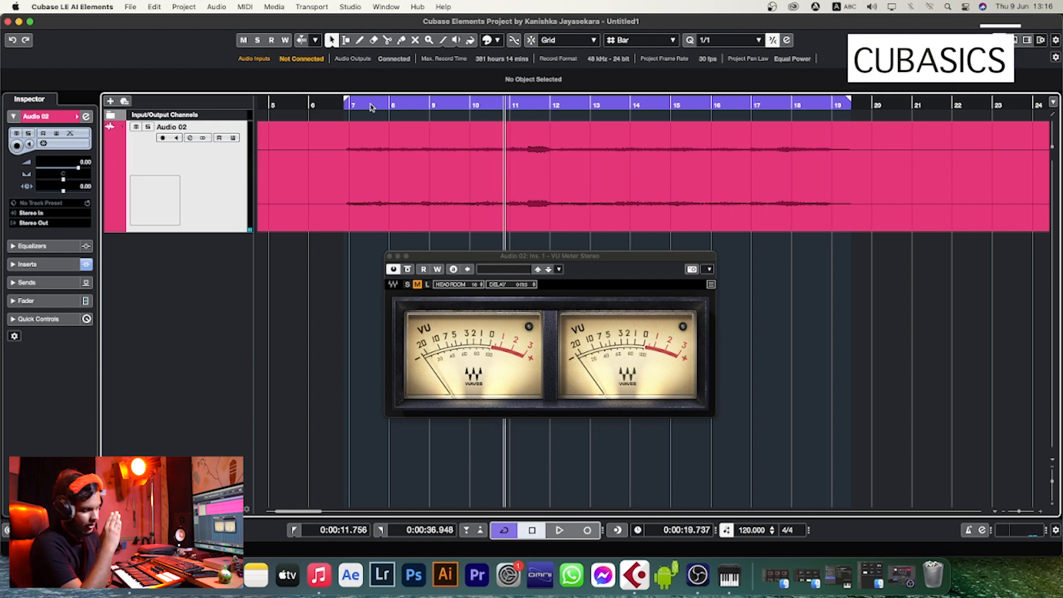
key("space")
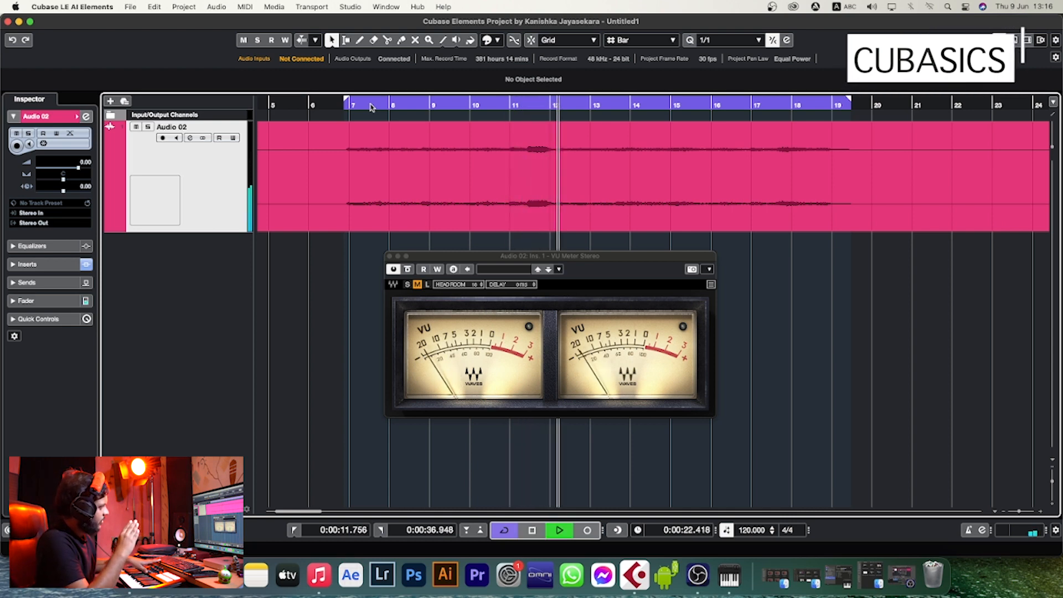
key("space")
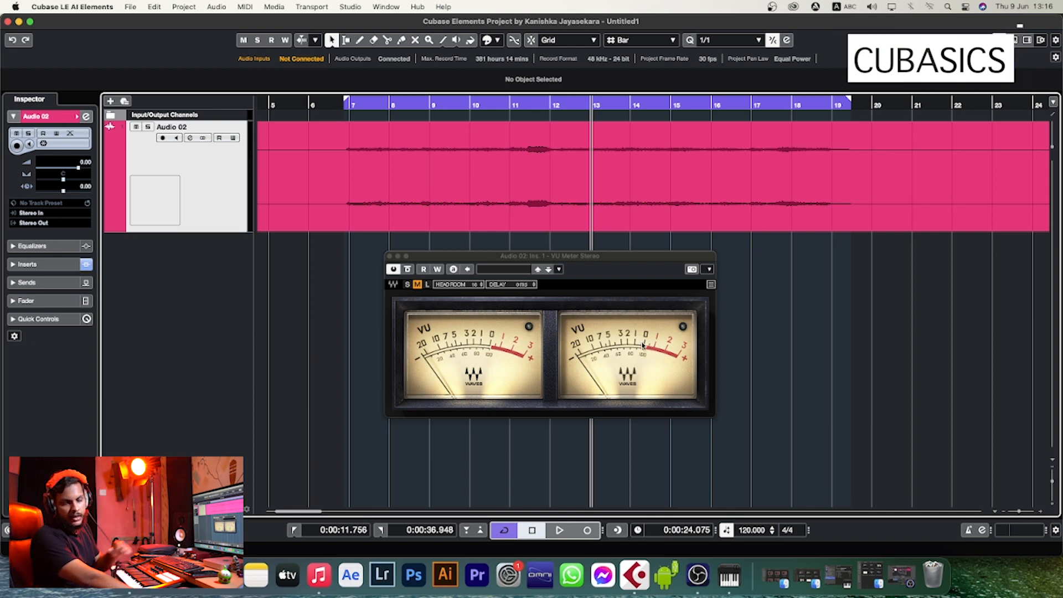
key("space")
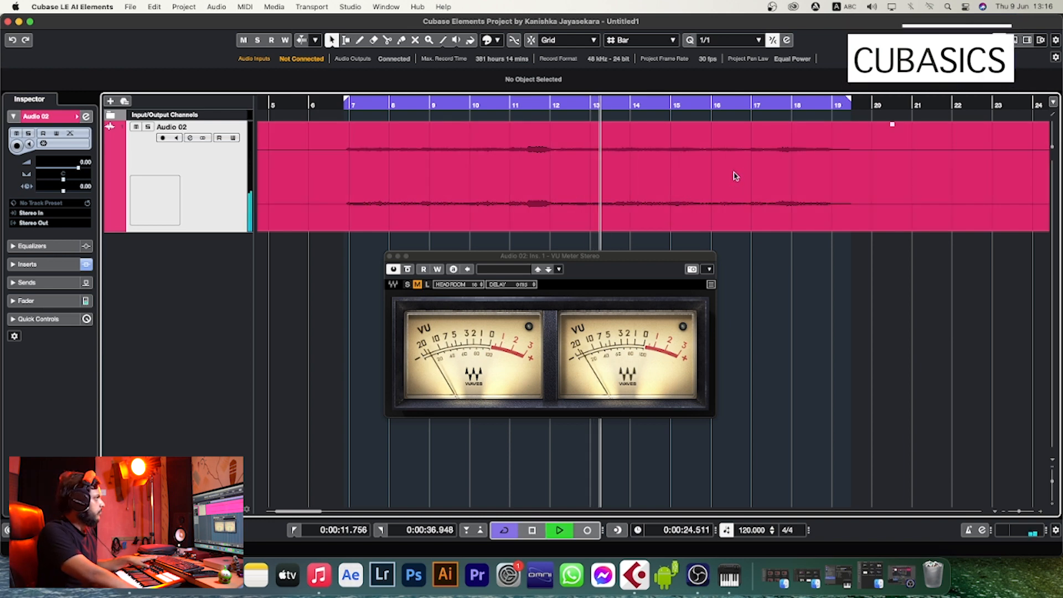
Raise the volume of the "violin first part" clip and replay the passage against the VU meter
scroll(736, 176, "down", 2)
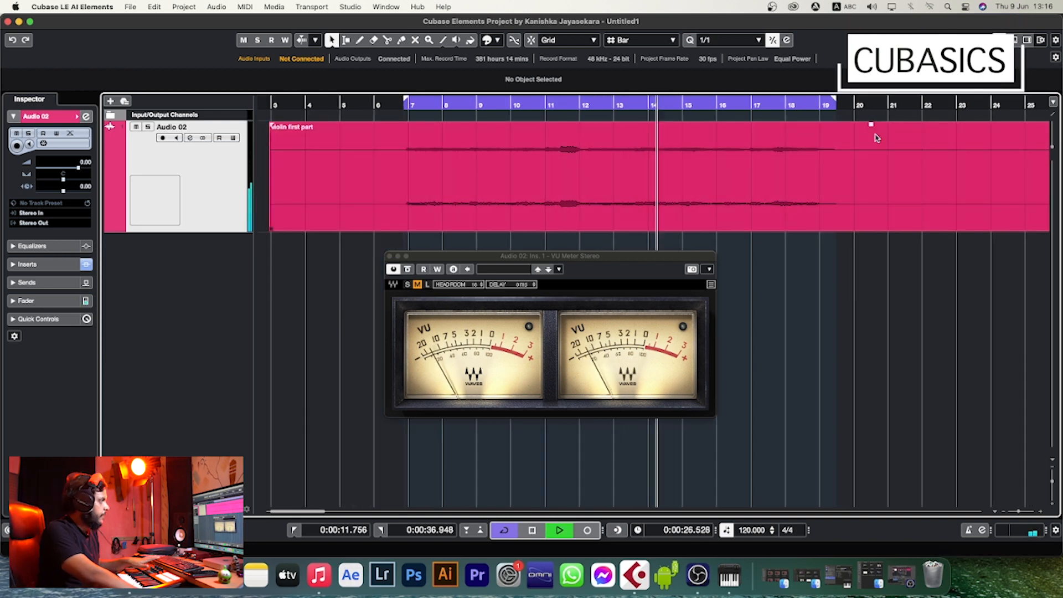
key("space")
left_click(880, 140)
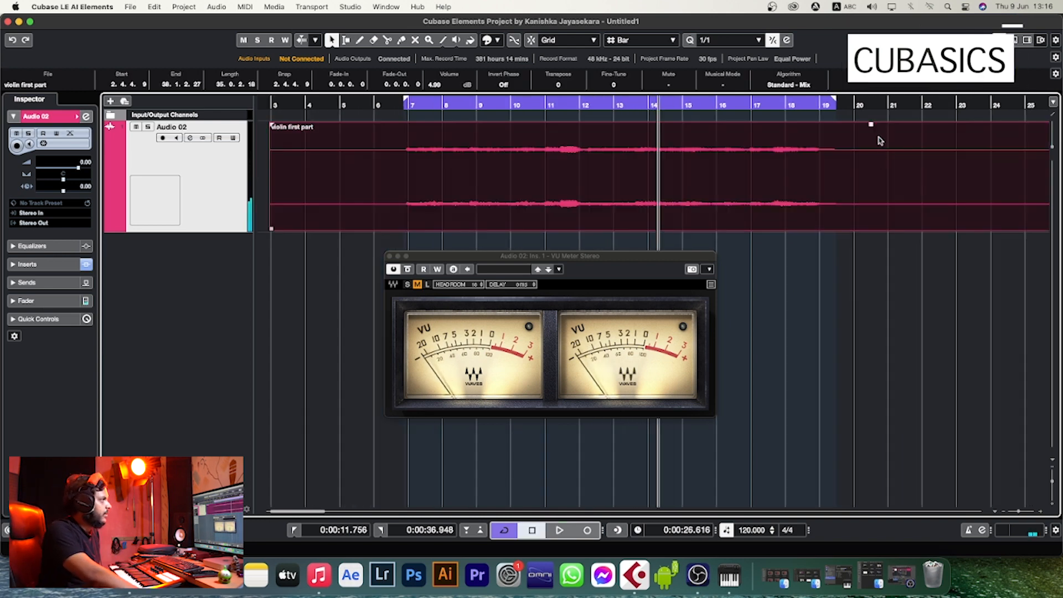
left_click(868, 274)
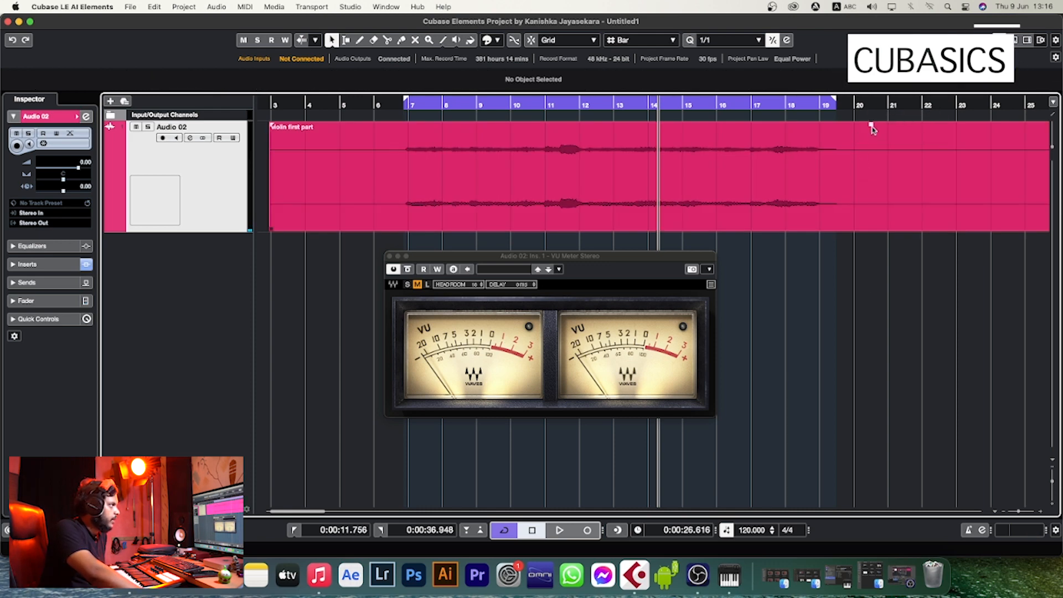
key("space")
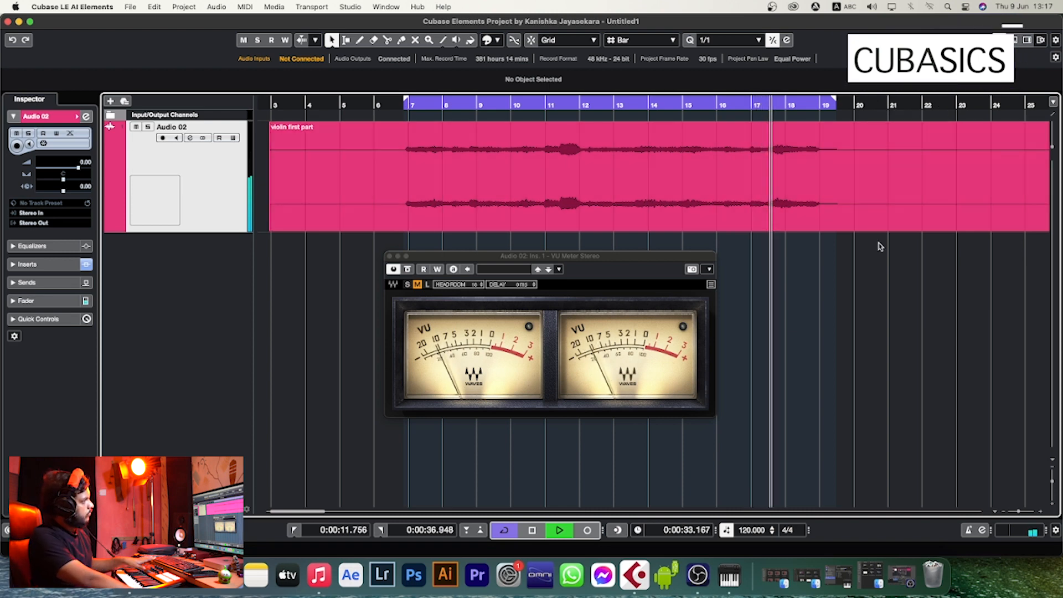
key("space")
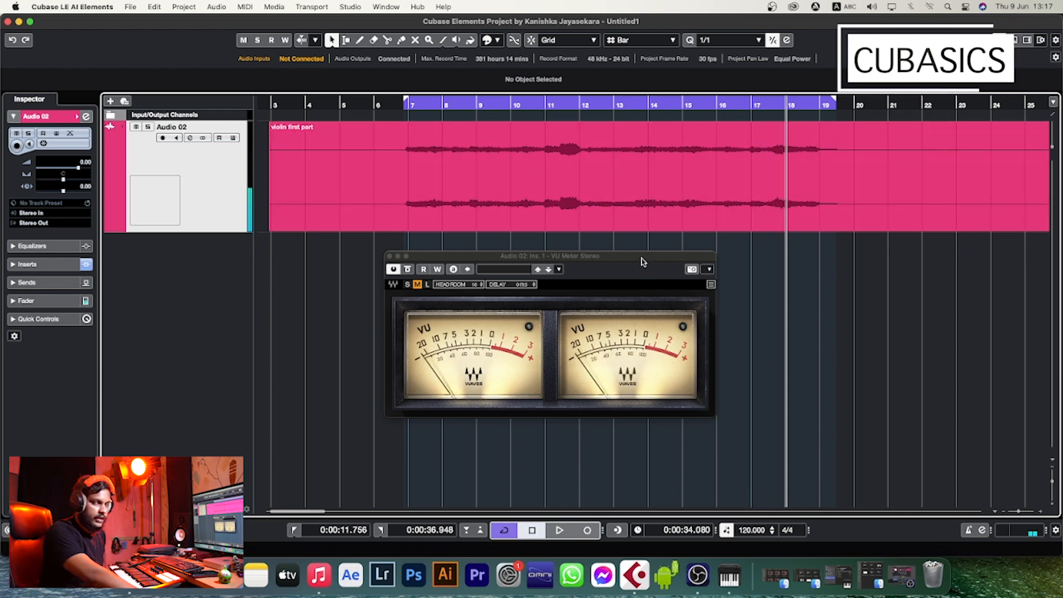
Reopen the channel settings of Audio 02, move the VU meter aside and bring the settings window to the front
left_click_drag(645, 257, 545, 186)
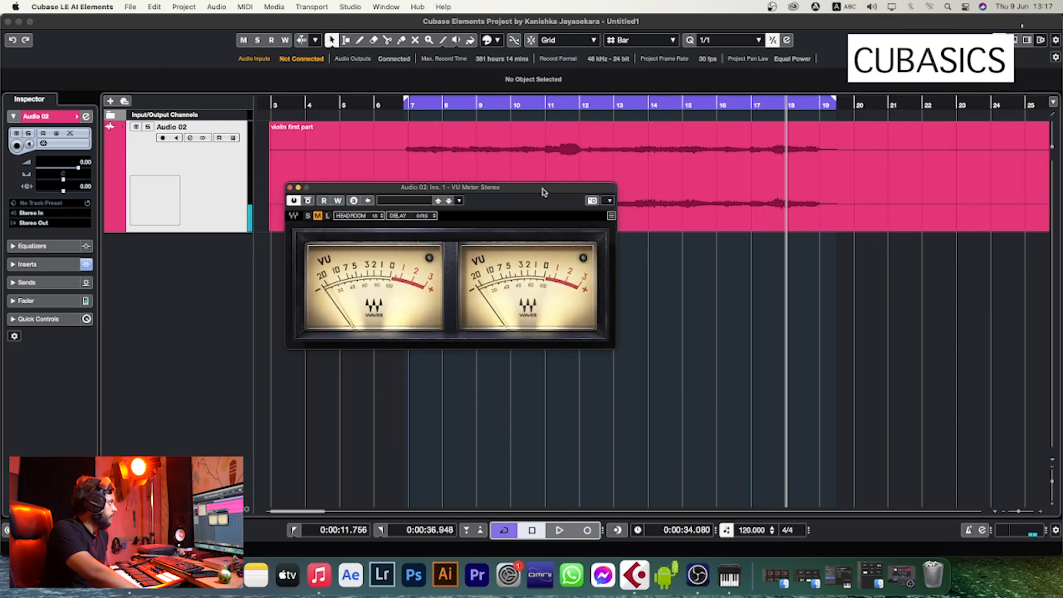
left_click(190, 138)
left_click(481, 187)
left_click_drag(481, 187, 416, 196)
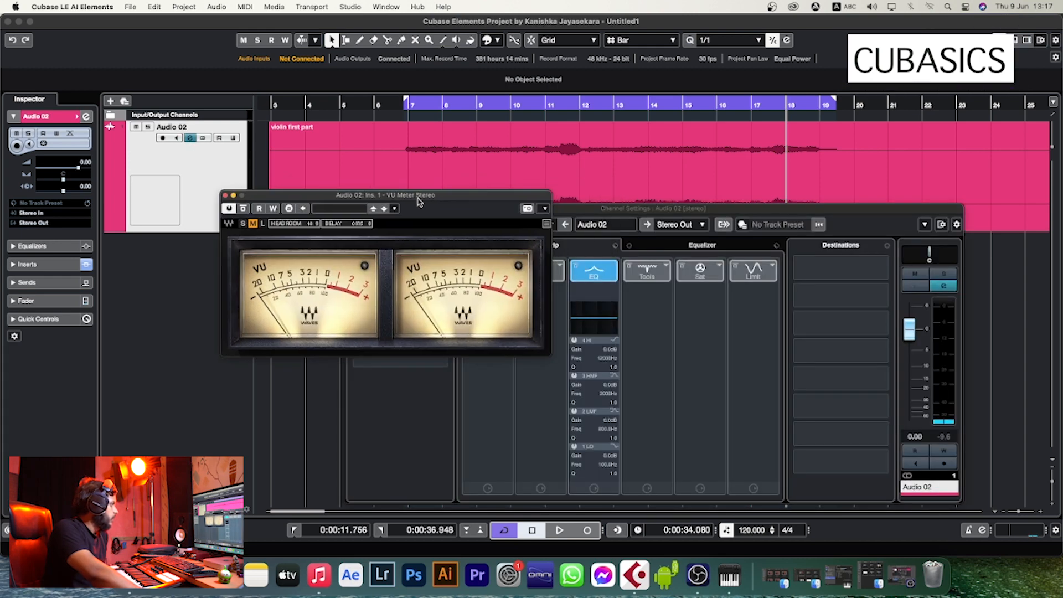
left_click(694, 214)
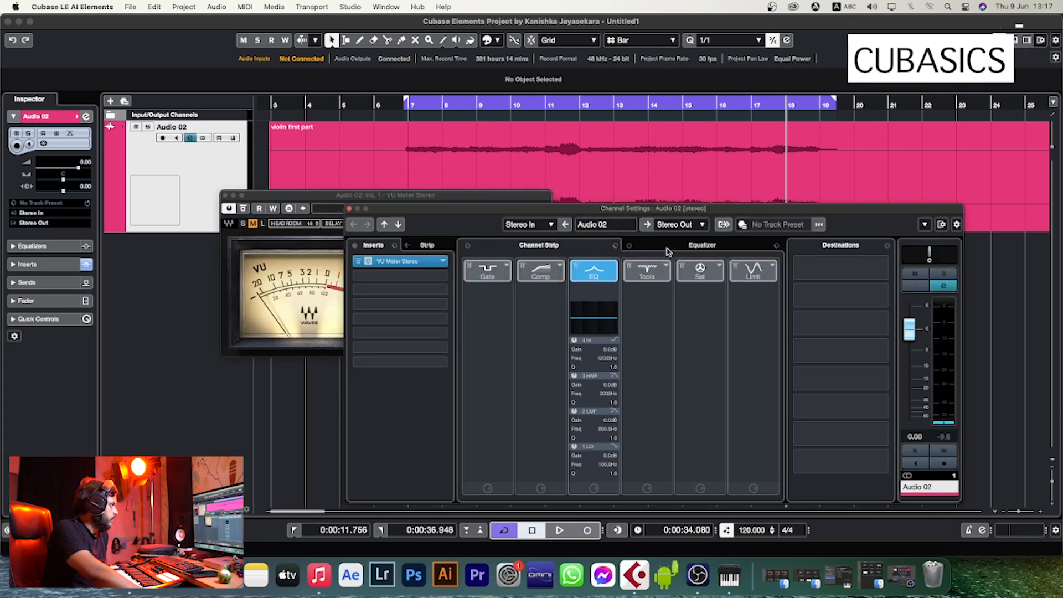
Show the Equalizer section in the channel settings of Audio 02 and arrange that window and the VU meter side by side
left_click(667, 247)
left_click_drag(672, 214, 881, 228)
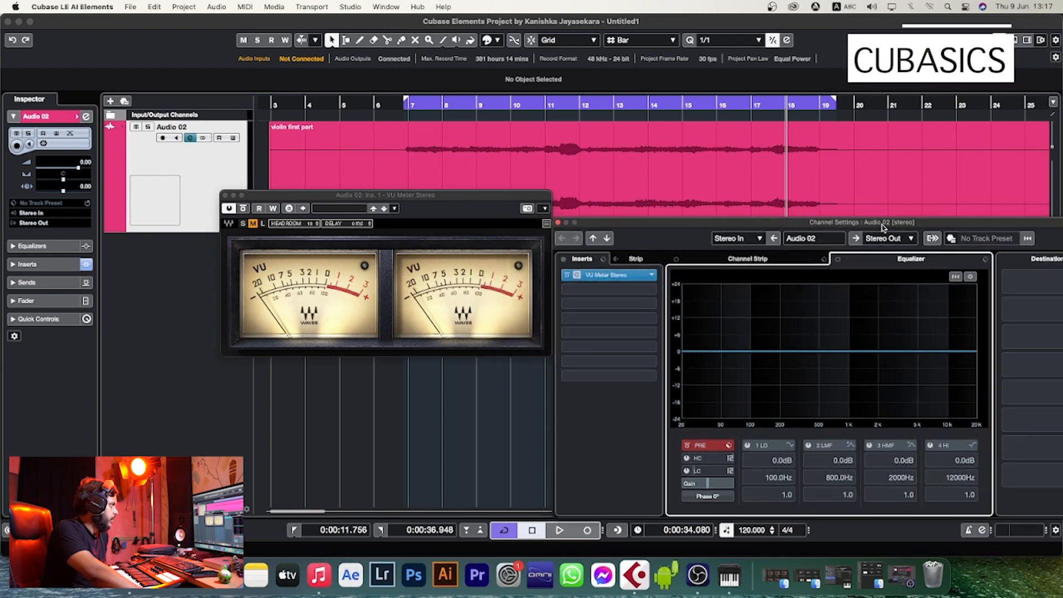
left_click_drag(452, 201, 385, 236)
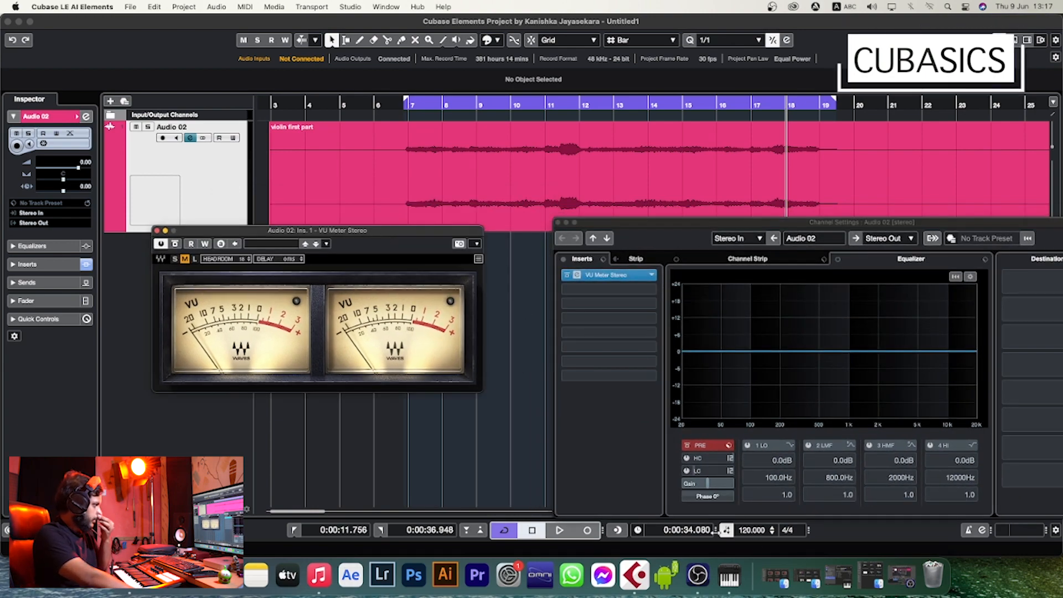
Play the cycled violin passage and raise the pre-section gain of Audio 02 while checking the level on the VU meter
mouse_move(706, 486)
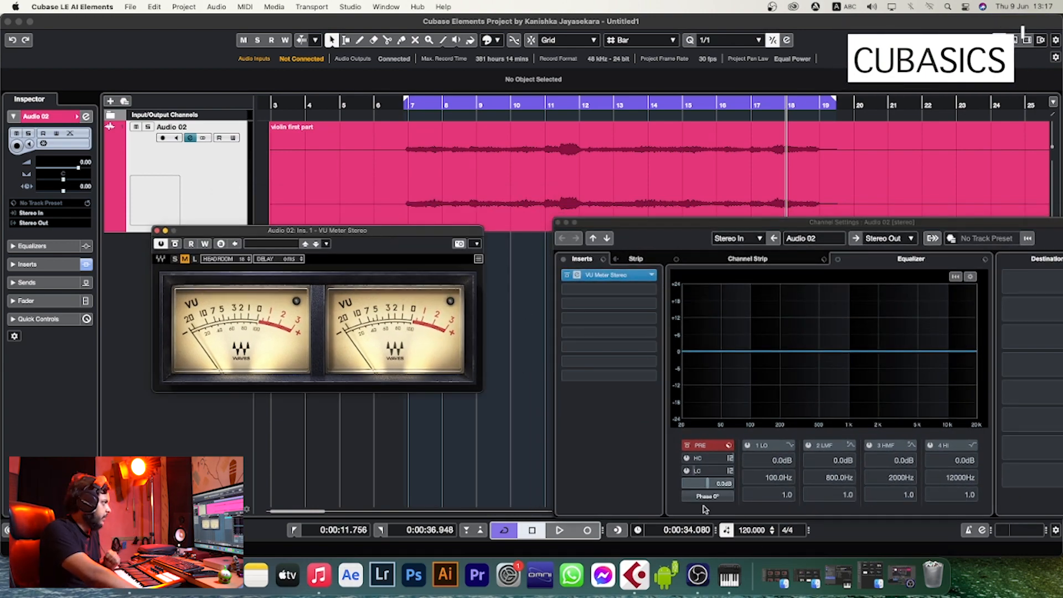
key("space")
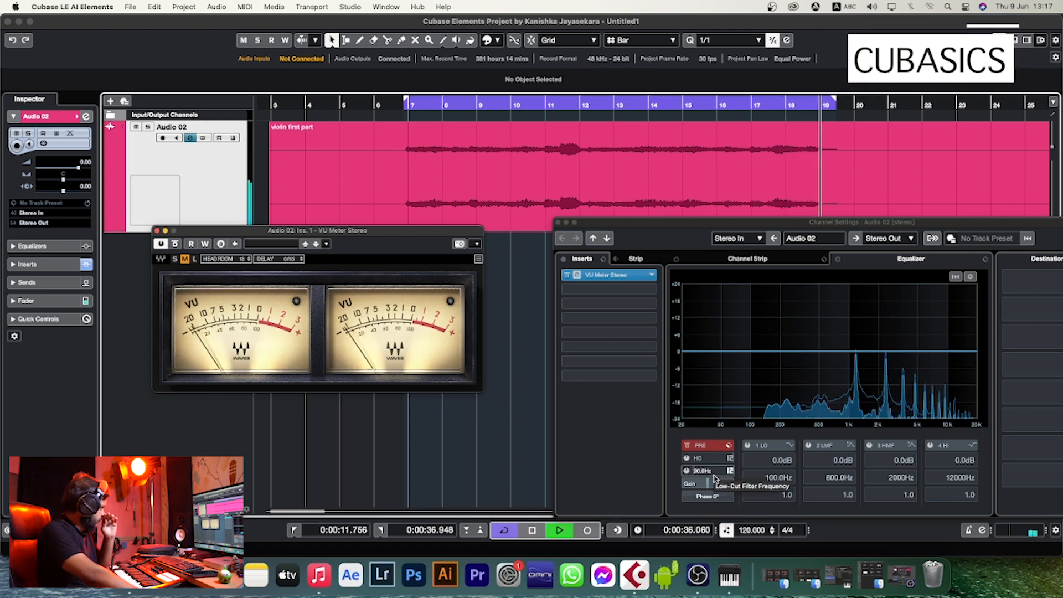
left_click_drag(713, 483, 715, 482)
scroll(716, 484, "up", 3)
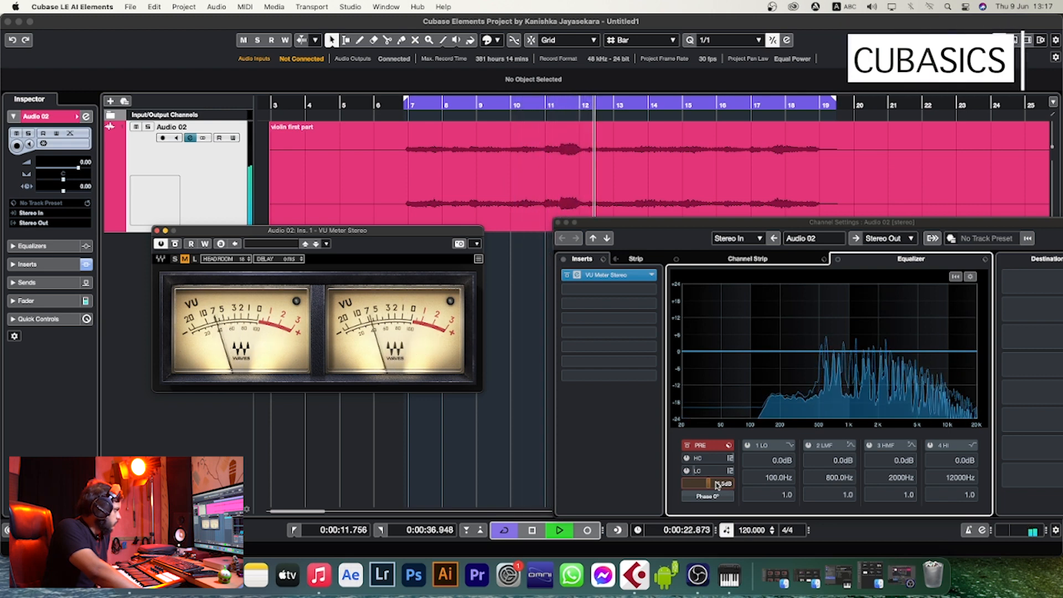
key("space")
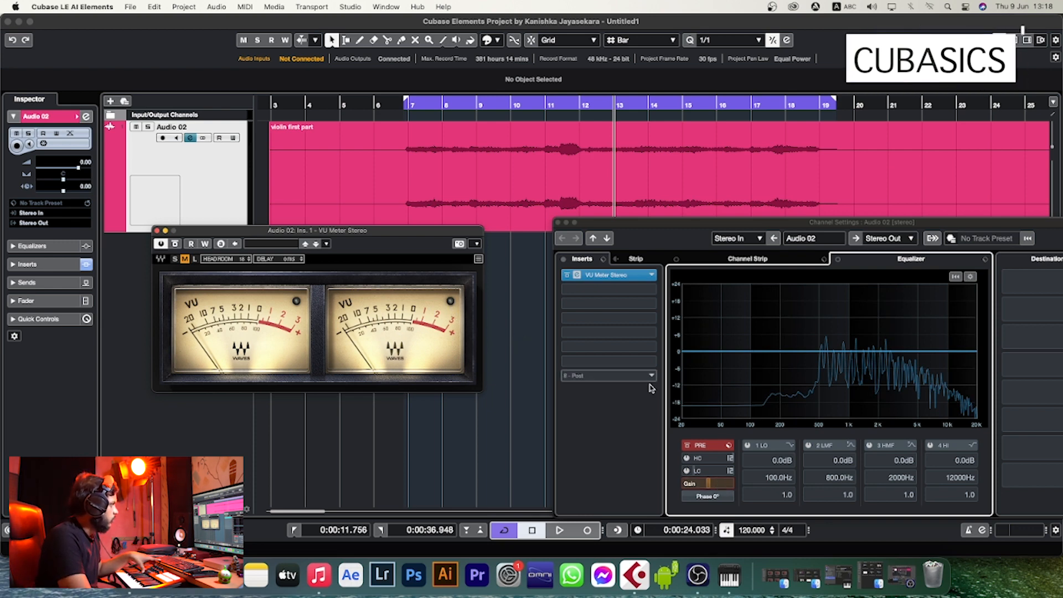
Replay the passage while readjusting the pre gain of Audio 02 against the VU meter, and move the meter clear of the clip
key("space")
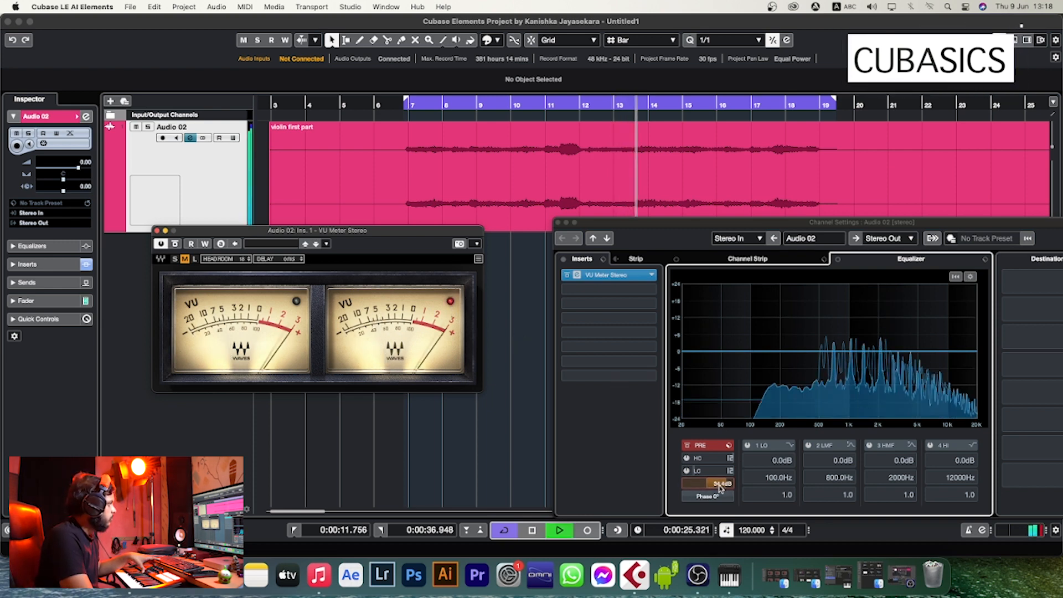
key("space")
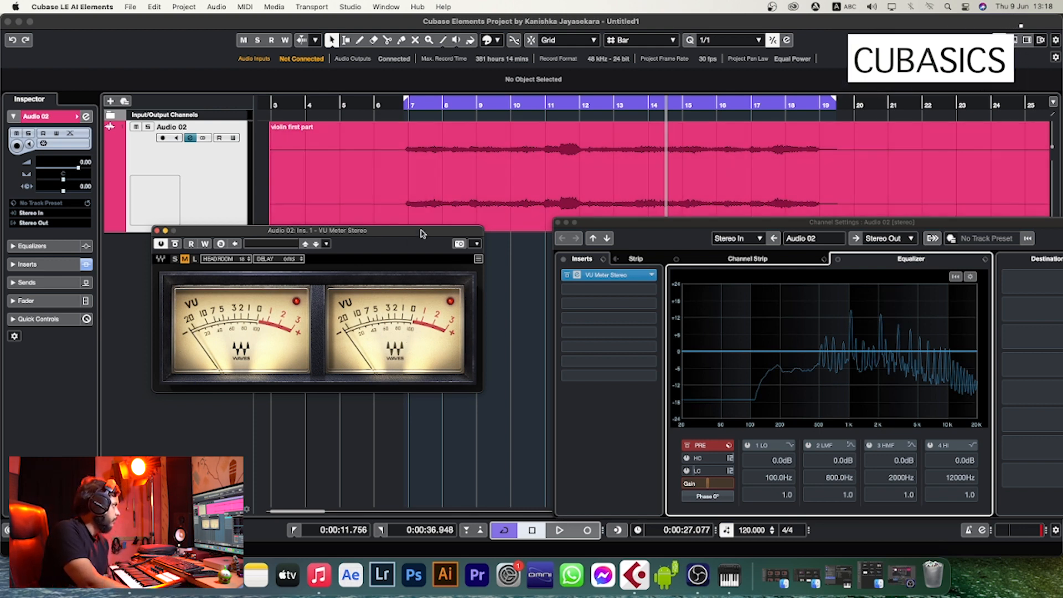
left_click_drag(422, 232, 527, 250)
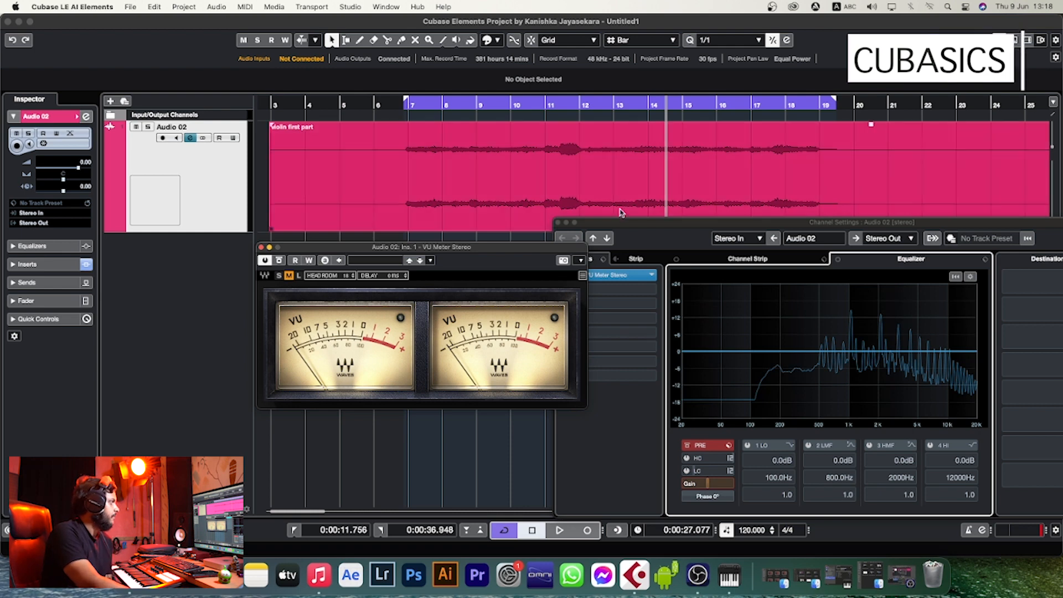
left_click_drag(465, 249, 403, 277)
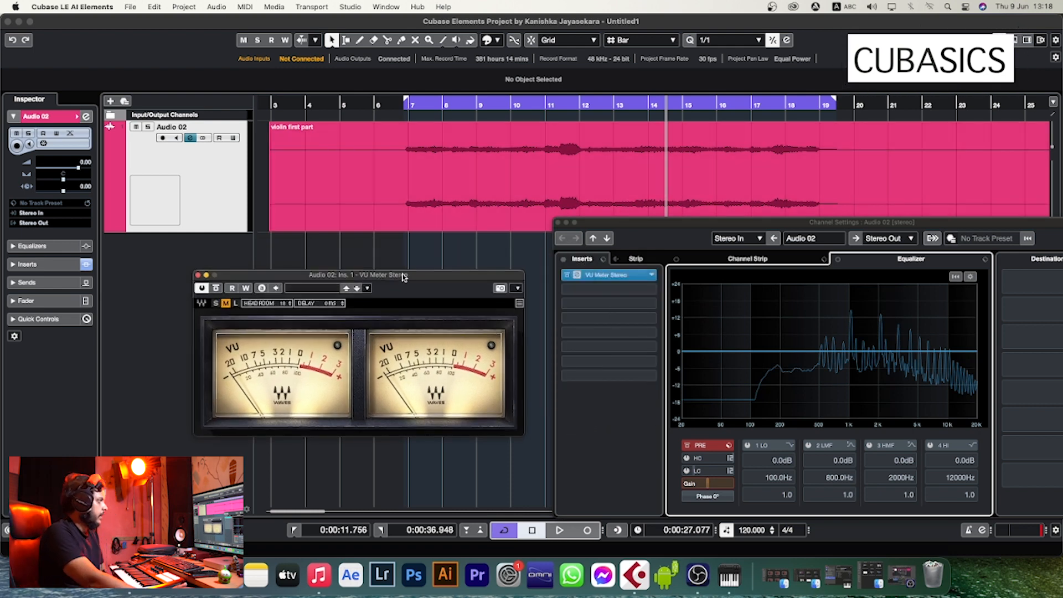